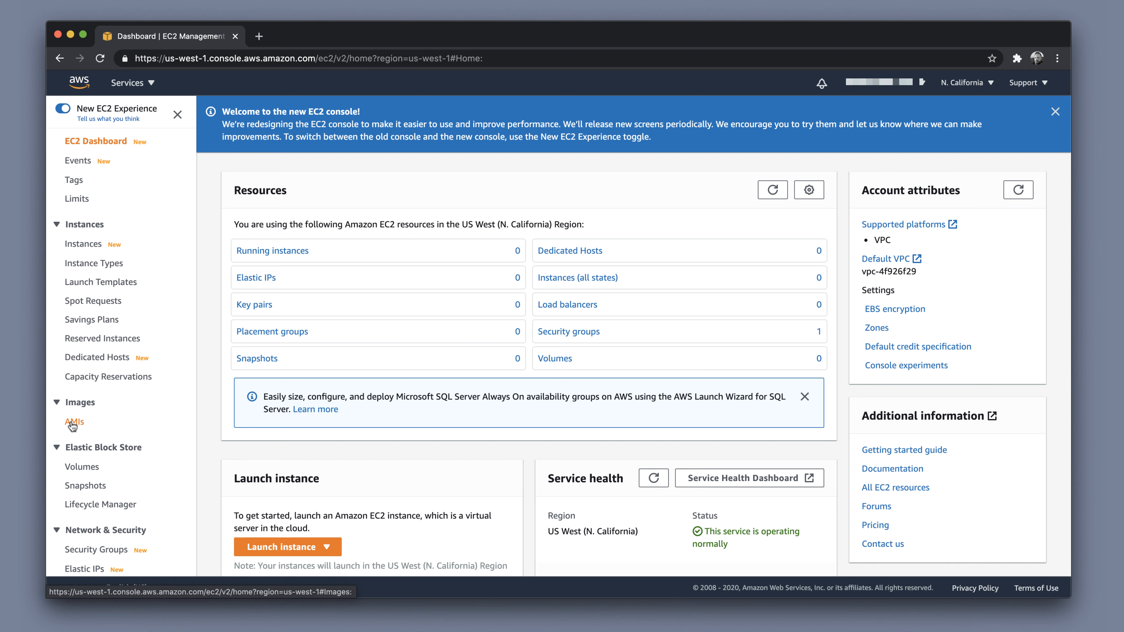
- Search the public AMIs for "Curity-5."
{"action": "left_click", "coordinate": [73, 423]}
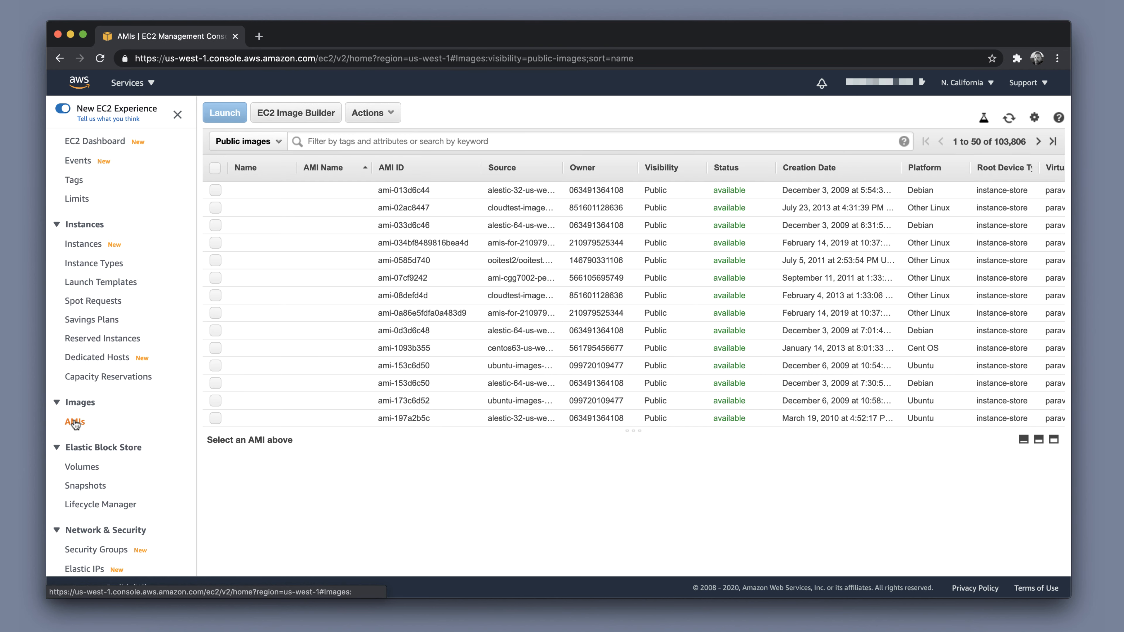
{"action": "left_click", "coordinate": [279, 143]}
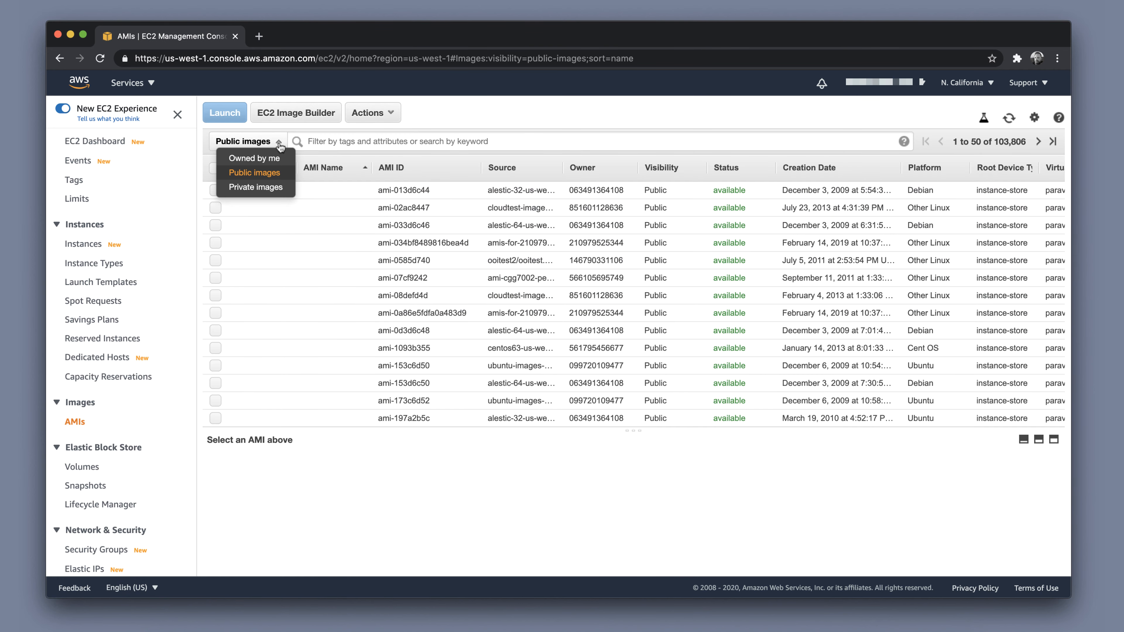
{"action": "left_click", "coordinate": [264, 173]}
{"action": "left_click", "coordinate": [318, 141]}
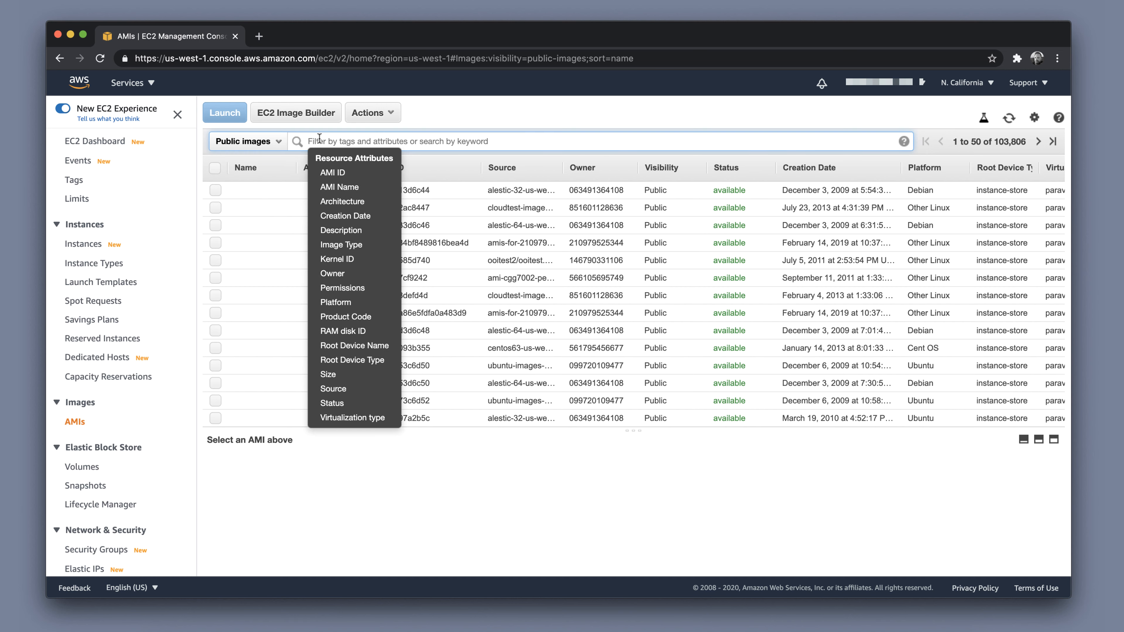
{"action": "type", "text": "Curity"}
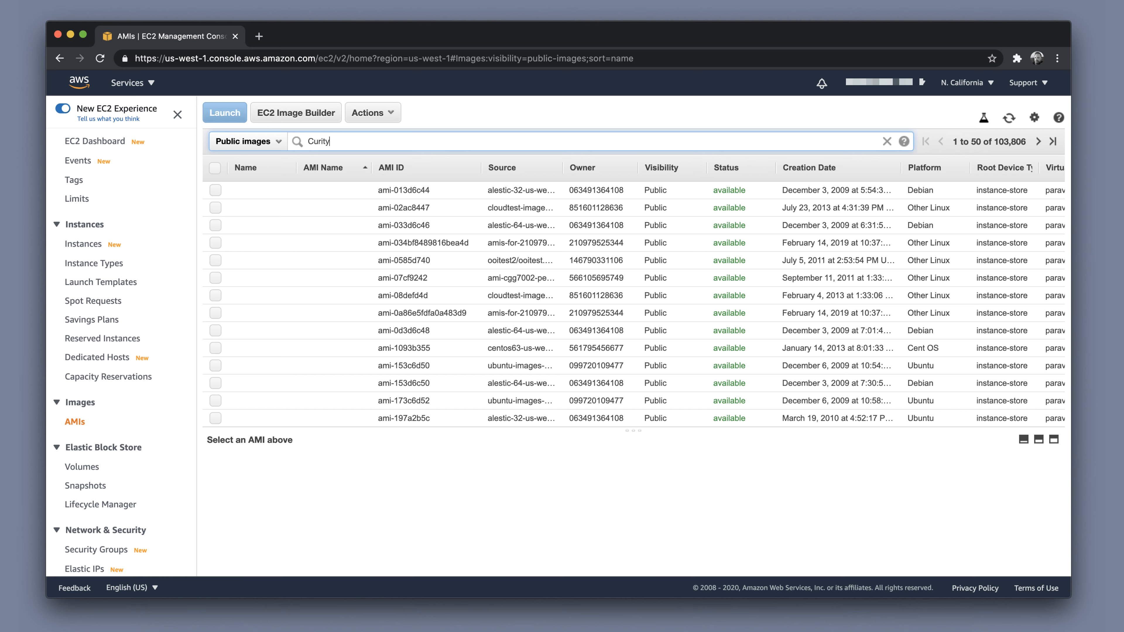
{"action": "type", "text": "-5."}
{"action": "key", "text": "Return"}
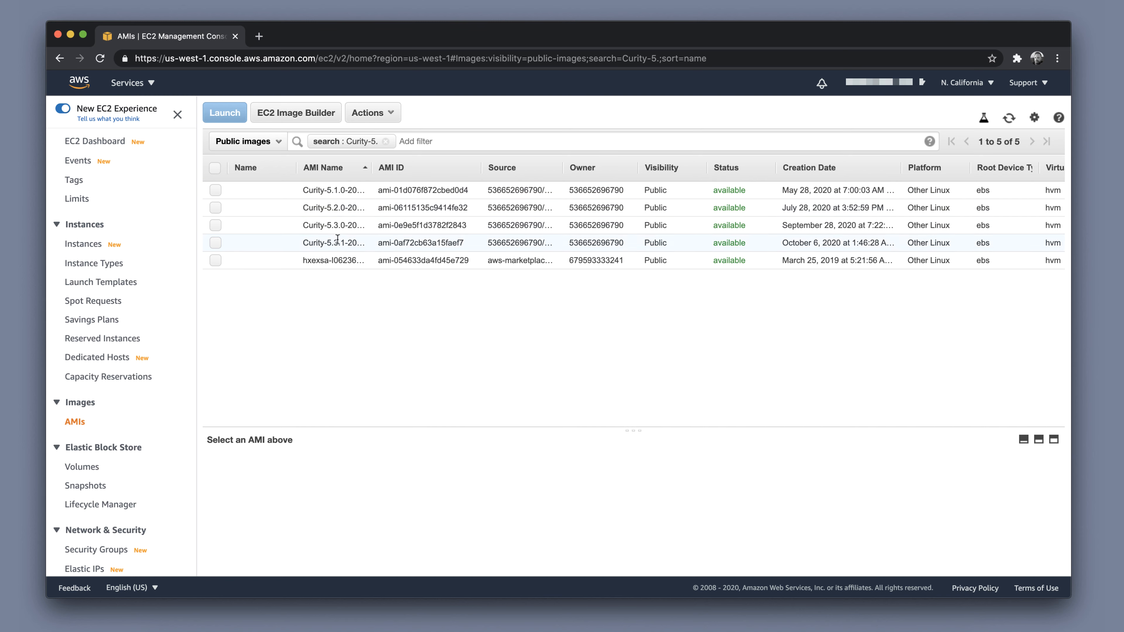
- Select the Curity-5.3.1-20201006 image and start launching an instance from it
{"action": "left_click", "coordinate": [215, 243]}
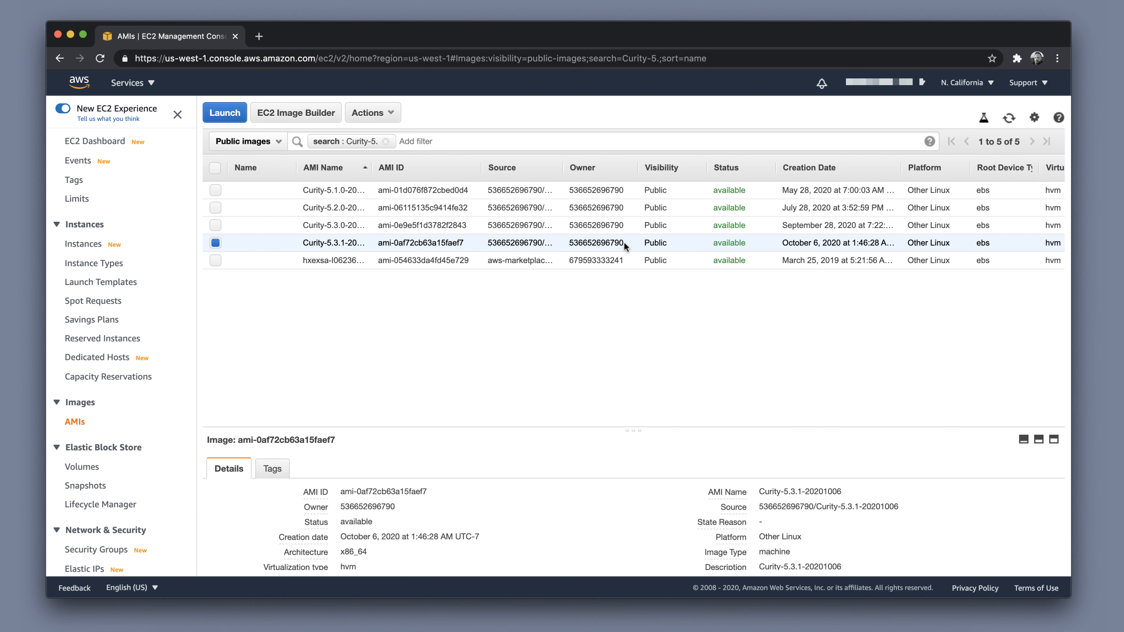
{"action": "left_click_drag", "start_coordinate": [625, 242], "coordinate": [569, 240]}
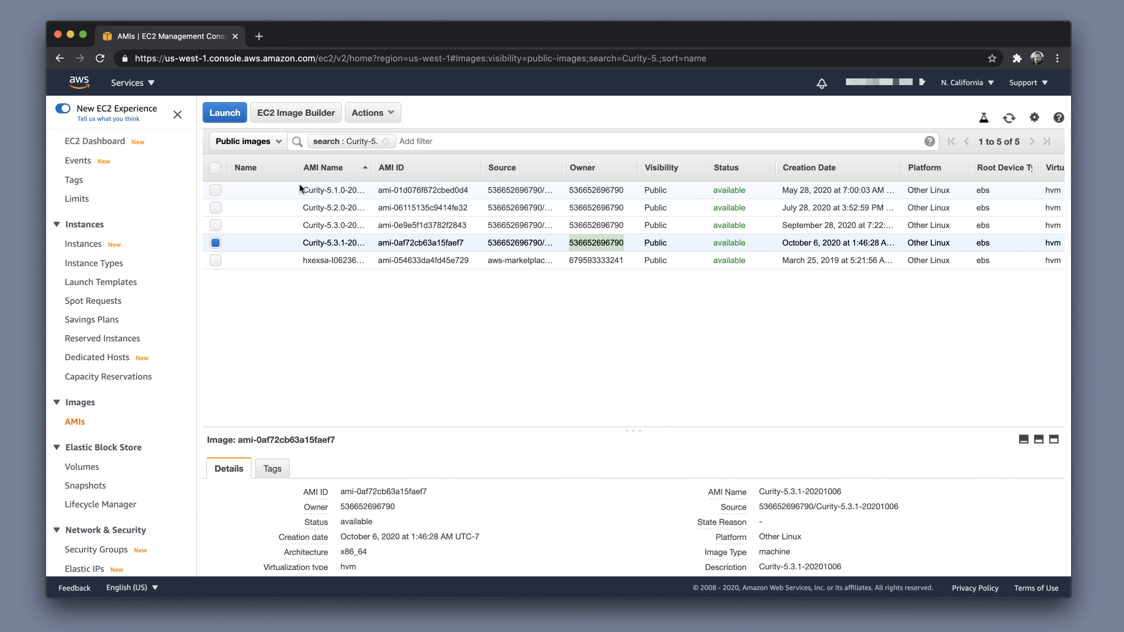
{"action": "left_click", "coordinate": [226, 113]}
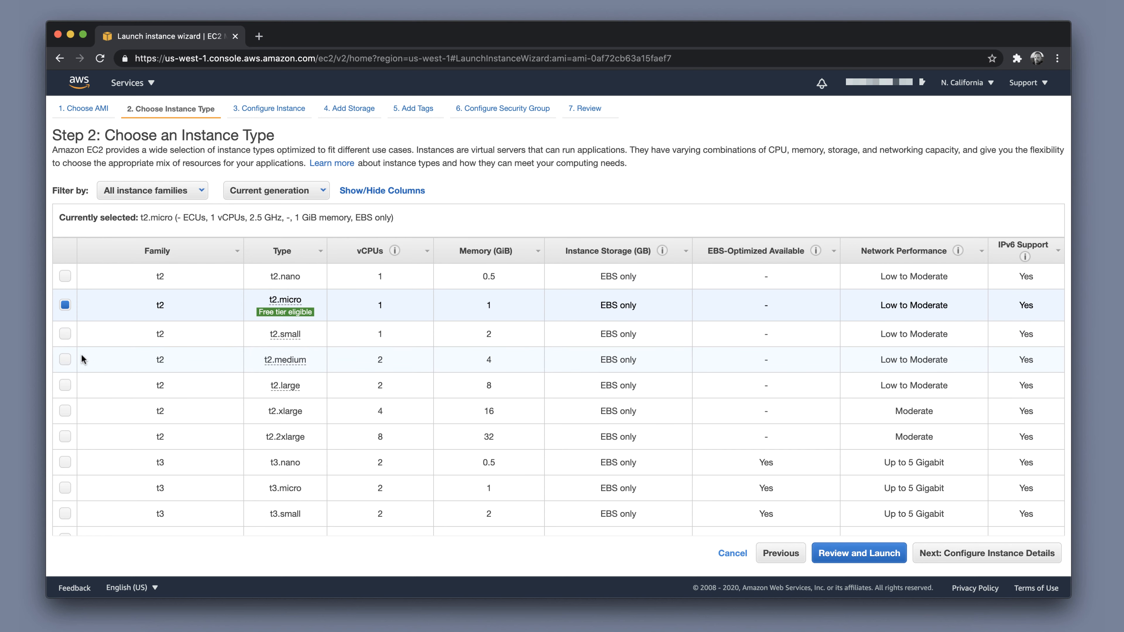
- Choose the t2.medium instance type and proceed to the security group configuration with default instance details, storage and no tags
{"action": "left_click", "coordinate": [65, 360]}
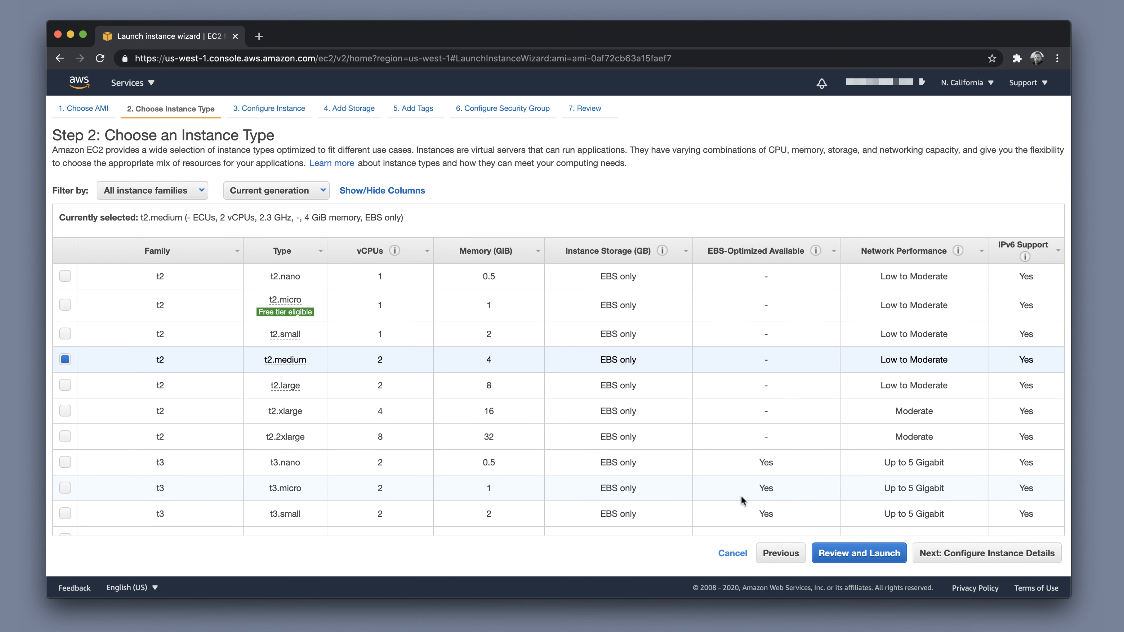
{"action": "left_click", "coordinate": [986, 553]}
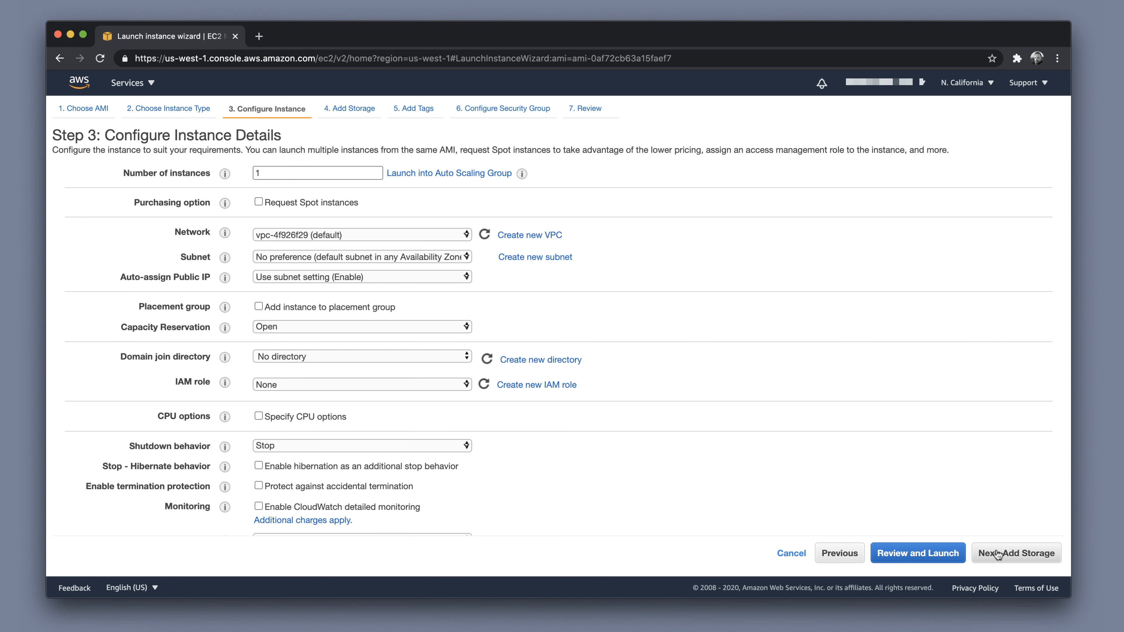
{"action": "left_click", "coordinate": [996, 553]}
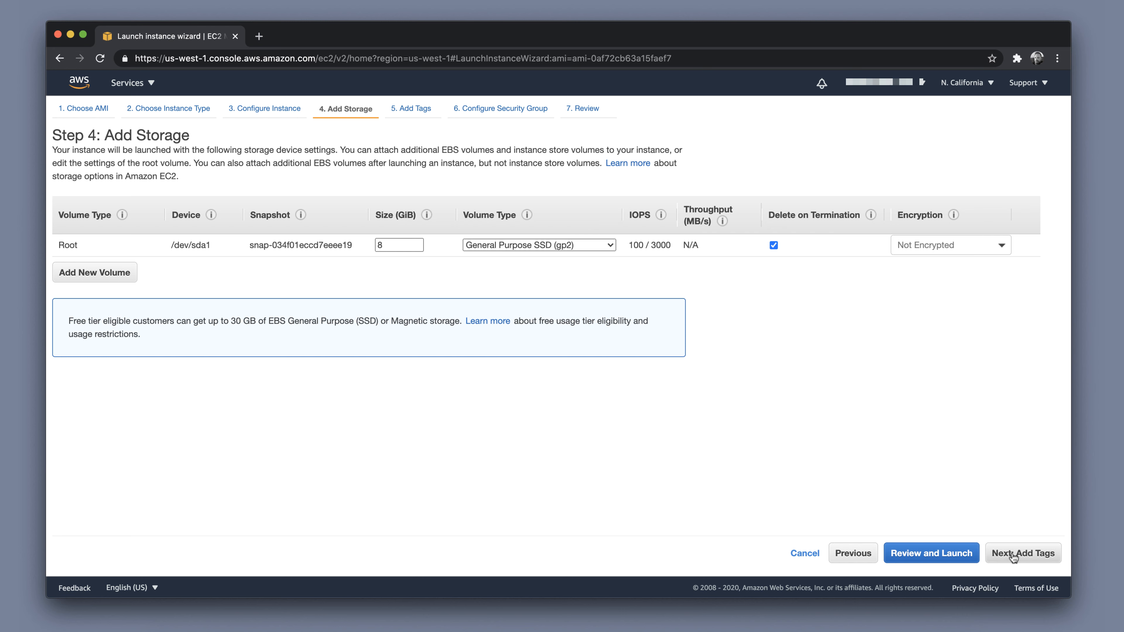
{"action": "left_click", "coordinate": [1013, 559]}
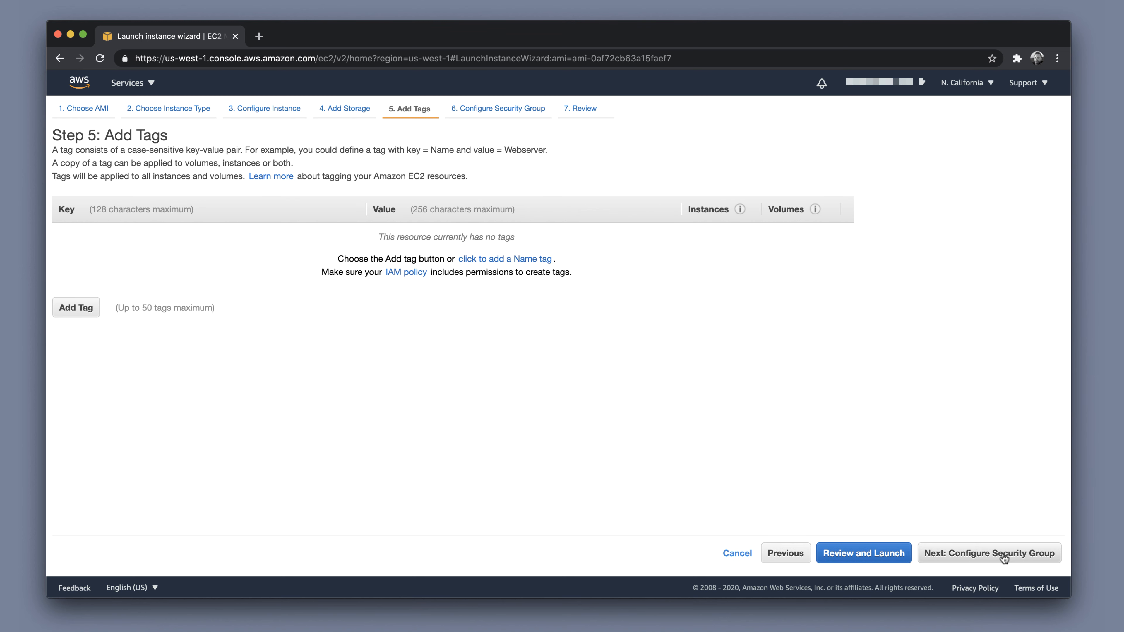
{"action": "left_click", "coordinate": [1004, 559]}
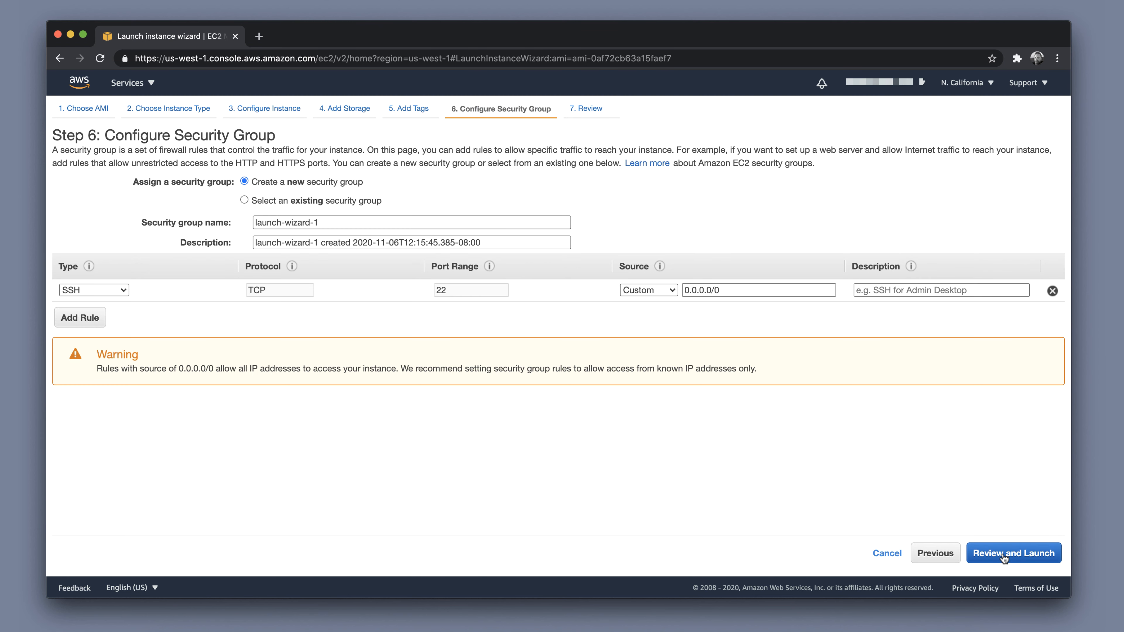
- Add a custom TCP rule for port 6749 with source 69.181.2.136/32 to the new security group
{"action": "left_click", "coordinate": [77, 319]}
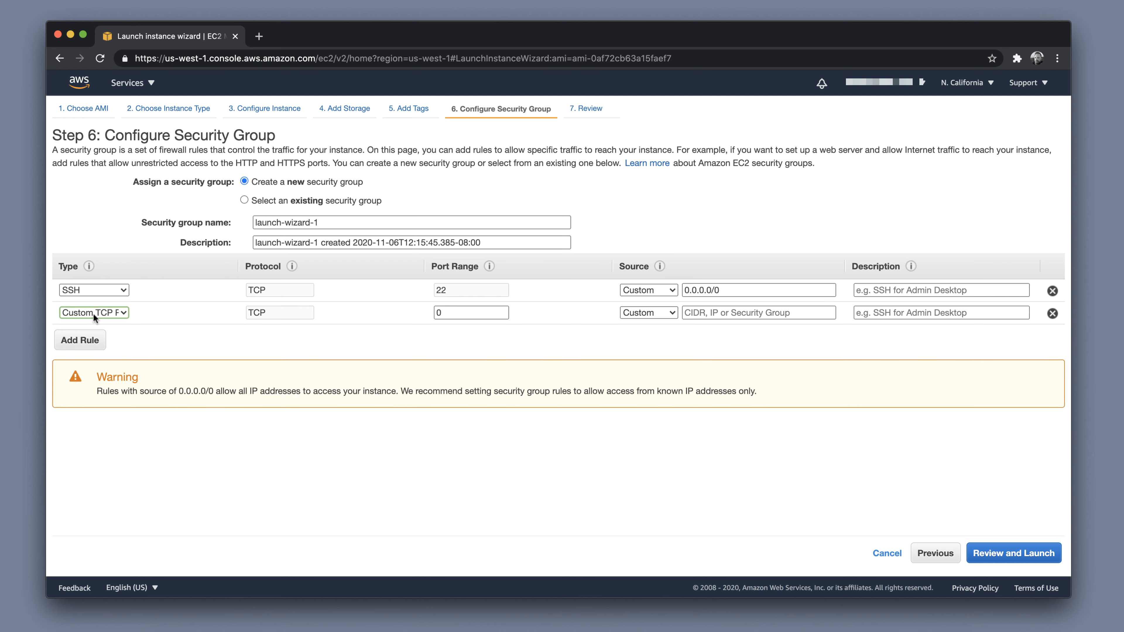
{"action": "left_click", "coordinate": [477, 313]}
{"action": "key", "text": "BackSpace"}
{"action": "type", "text": "6749"}
{"action": "key", "text": "Tab"}
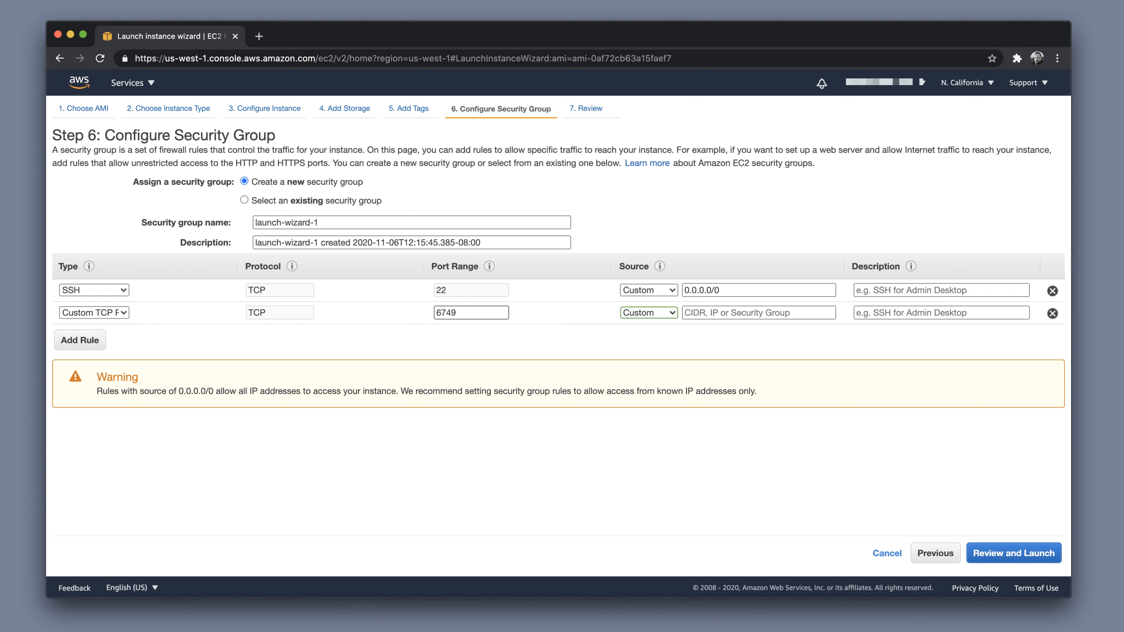
{"action": "key", "text": "Tab"}
{"action": "type", "text": "69.181.2.136"}
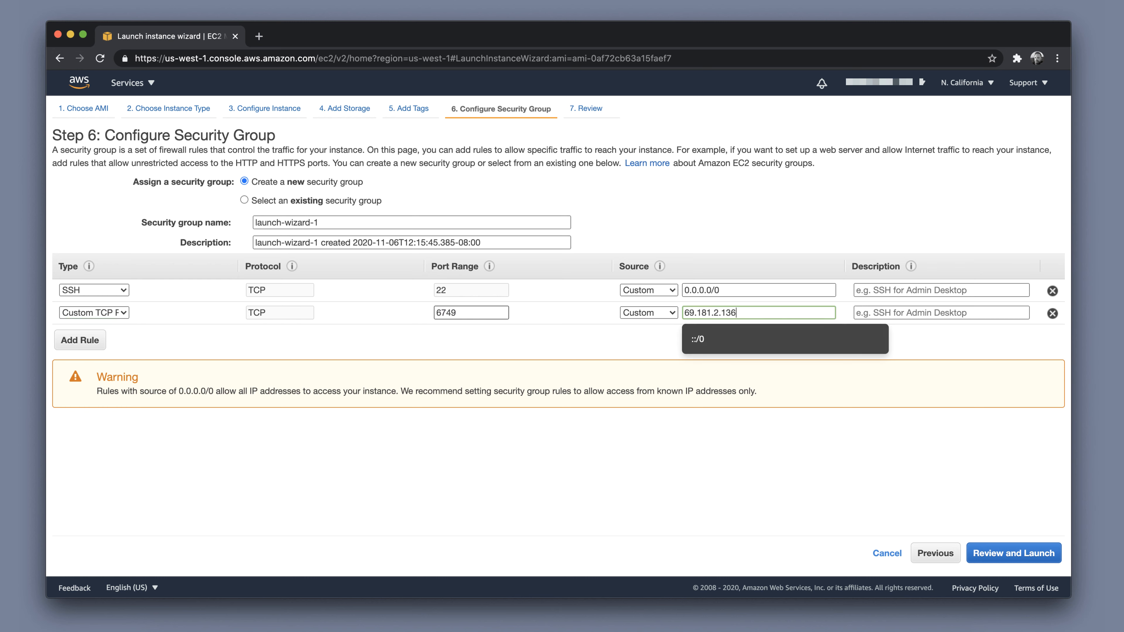
{"action": "type", "text": "/32"}
{"action": "key", "text": "Tab"}
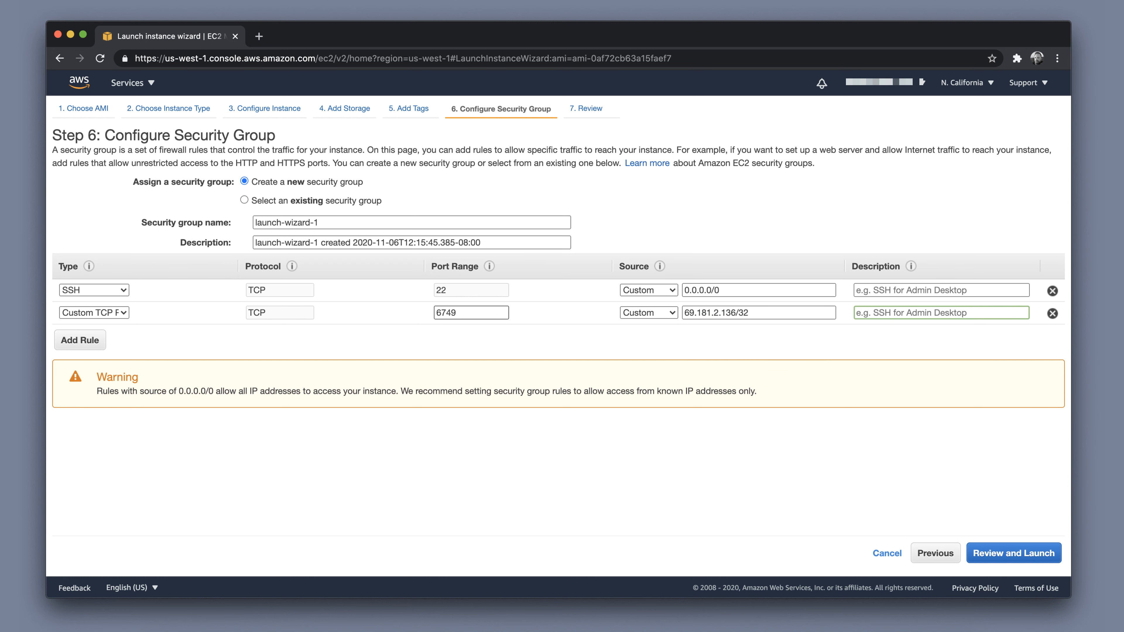
{"action": "left_click", "coordinate": [84, 344]}
{"action": "left_click", "coordinate": [487, 336]}
{"action": "key", "text": "BackSpace"}
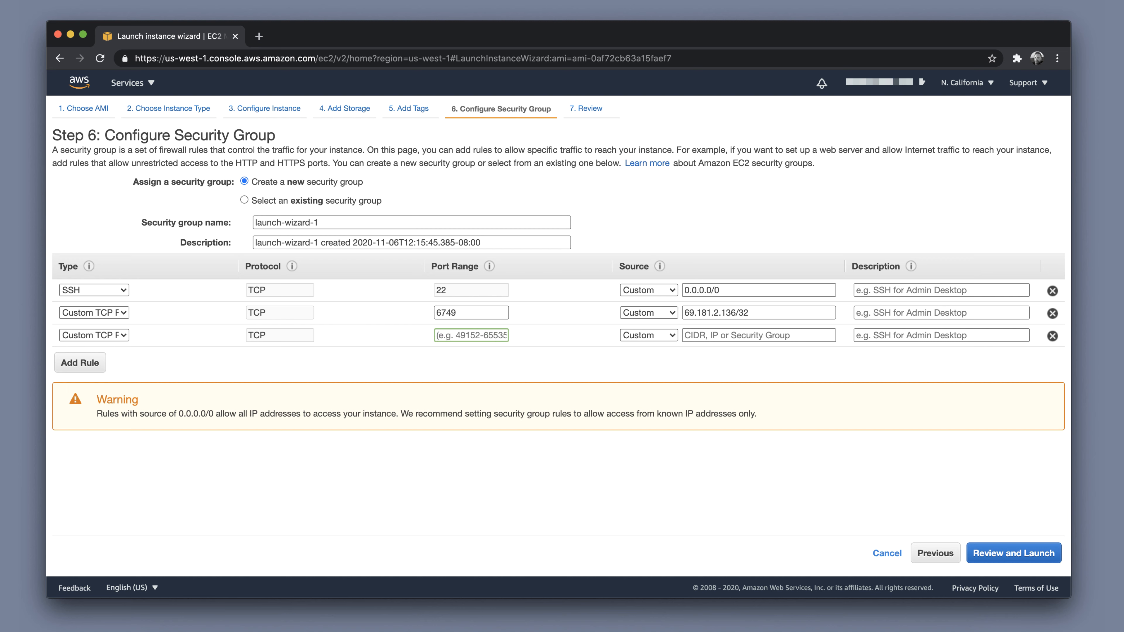
{"action": "type", "text": "8443"}
{"action": "key", "text": "Tab"}
{"action": "key", "text": "Tab"}
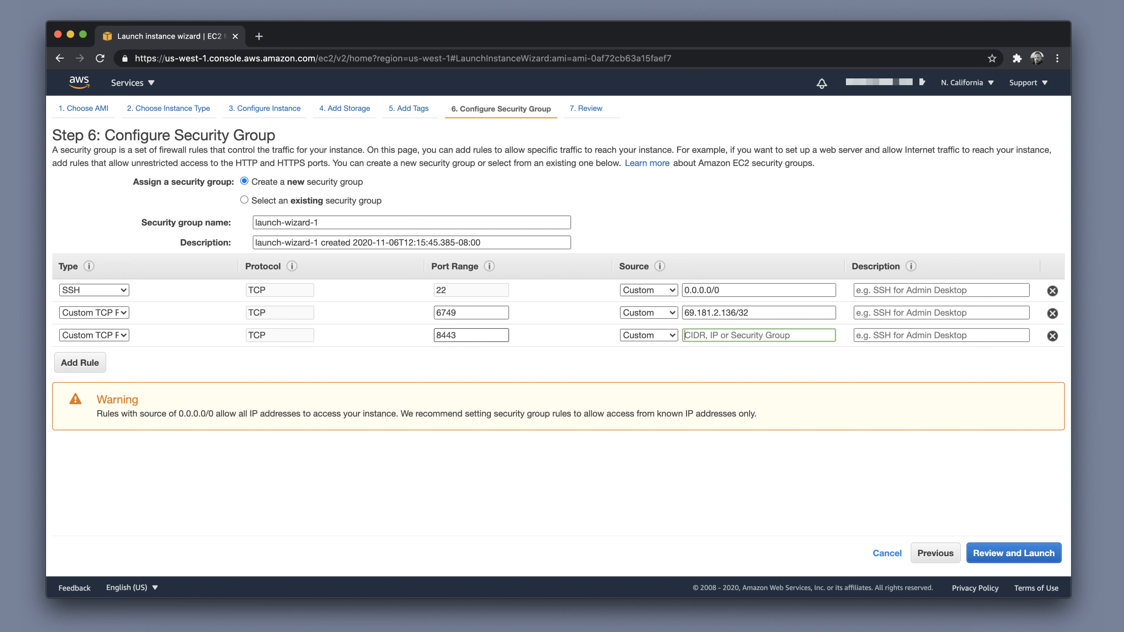
{"action": "type", "text": "69.181.2.136"}
{"action": "type", "text": "/32"}
{"action": "key", "text": "Tab"}
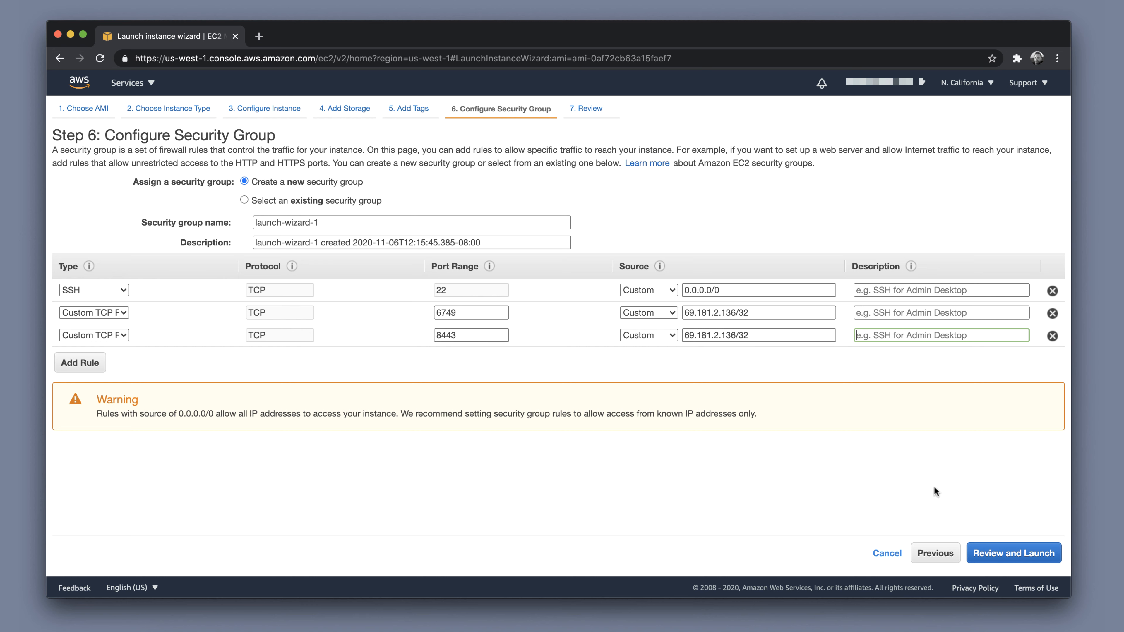
- Proceed through the launch review, then create a new key pair named curity-demo and download it
{"action": "left_click", "coordinate": [991, 555]}
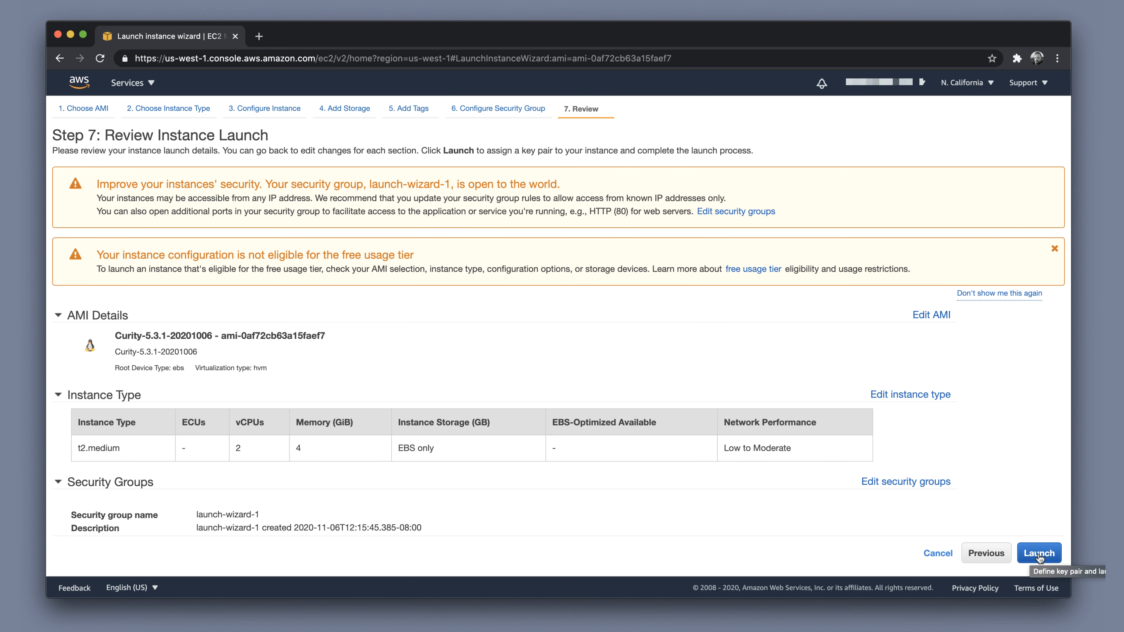
{"action": "left_click", "coordinate": [1039, 554]}
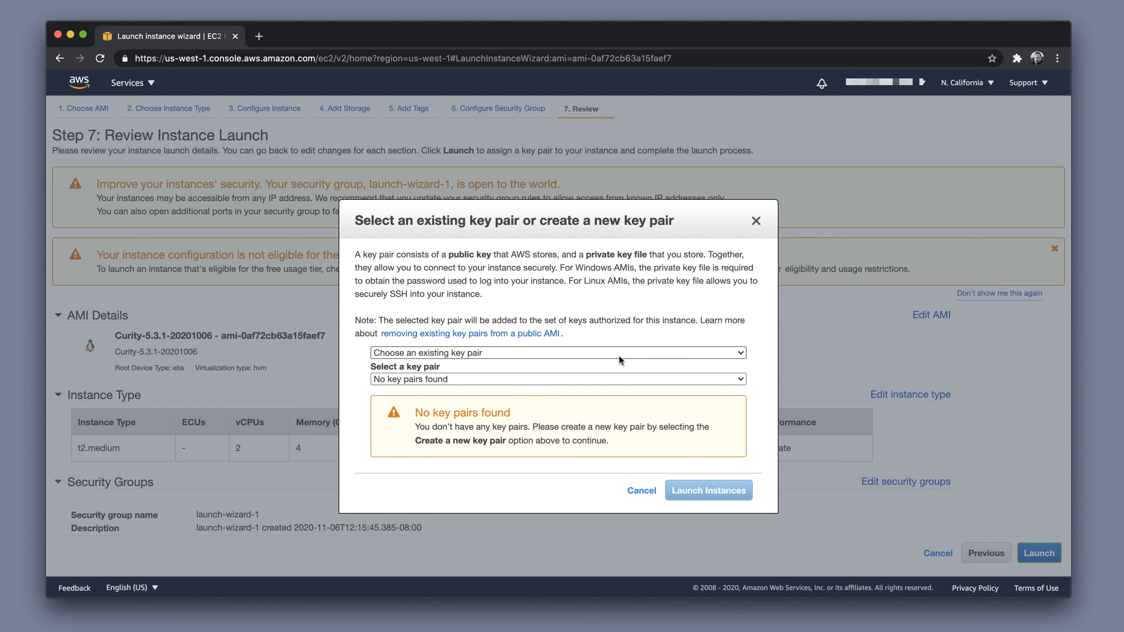
{"action": "left_click", "coordinate": [584, 352]}
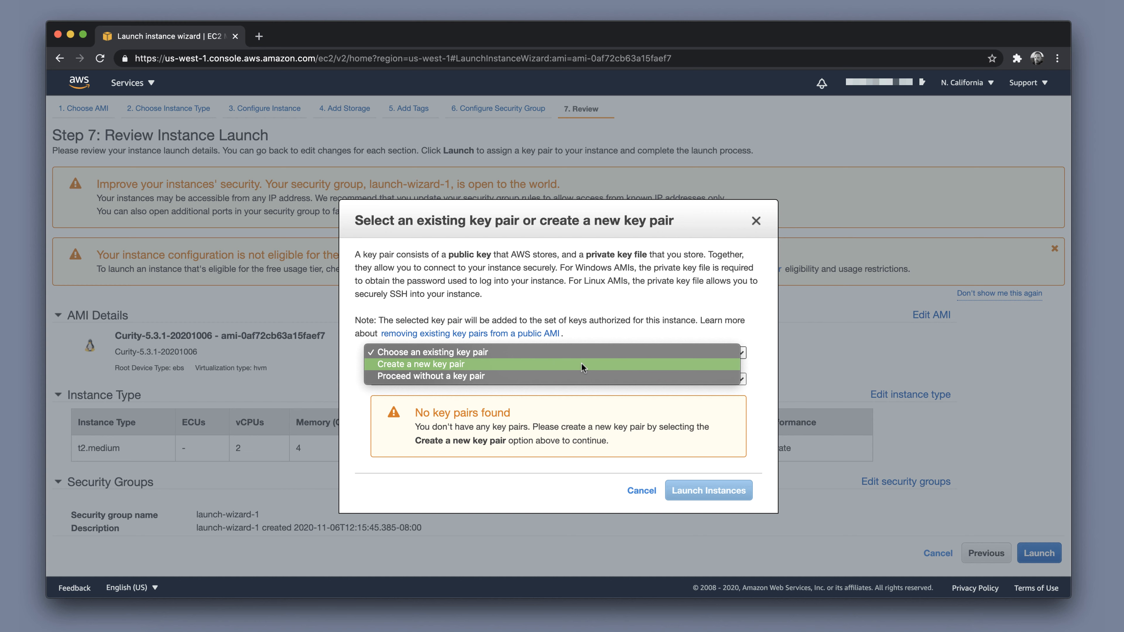
{"action": "left_click", "coordinate": [582, 363]}
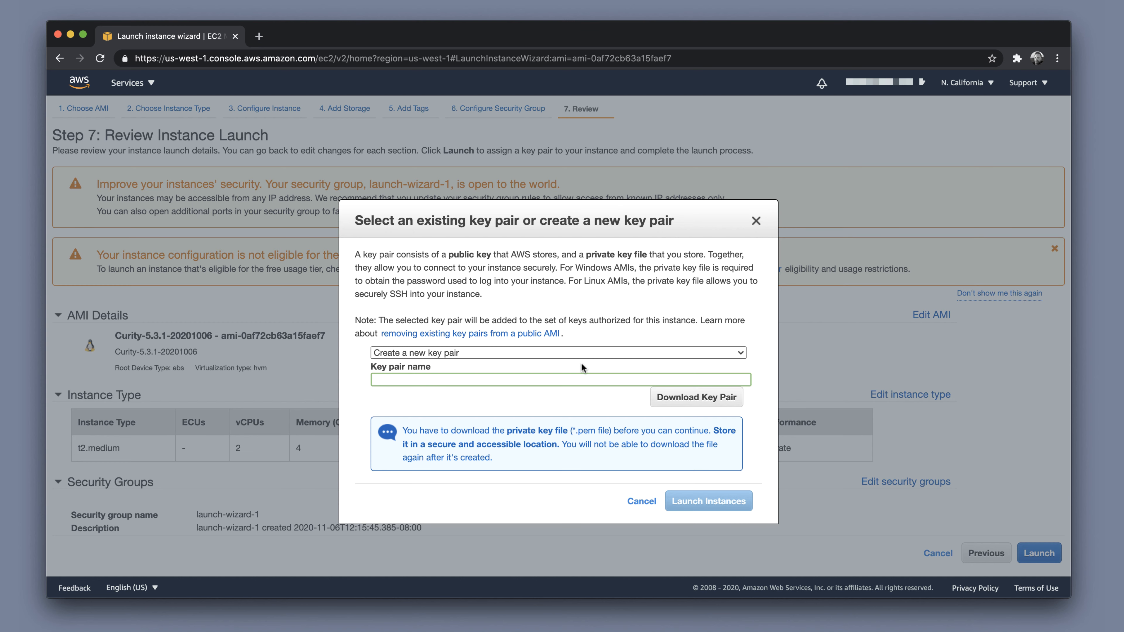
{"action": "type", "text": "demo"}
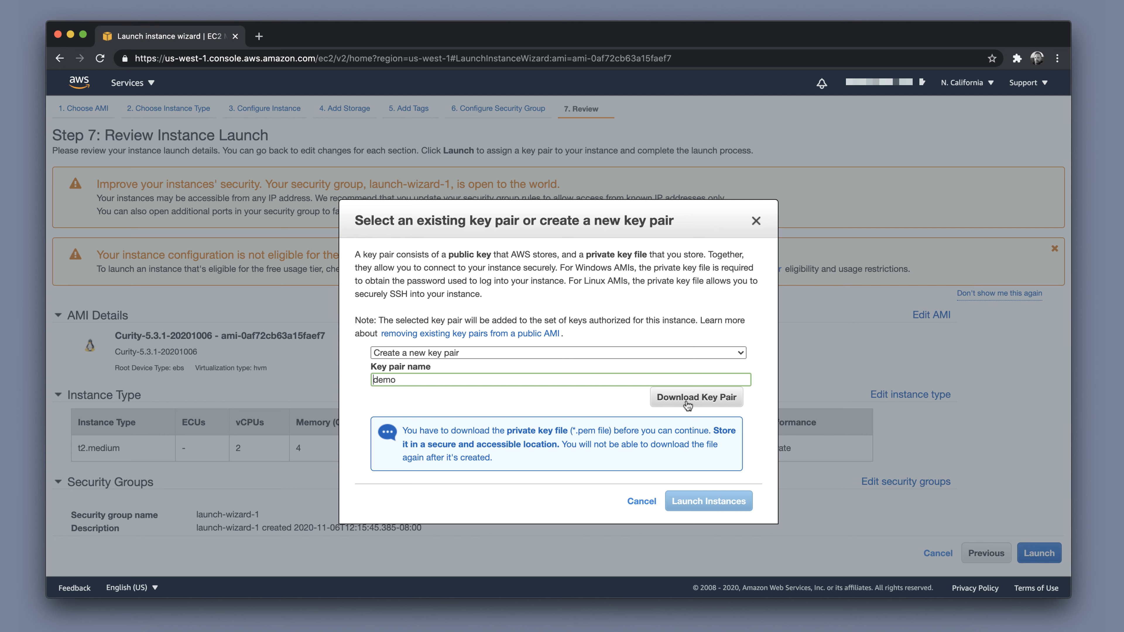
{"action": "type", "text": "curity-"}
{"action": "left_click", "coordinate": [710, 399]}
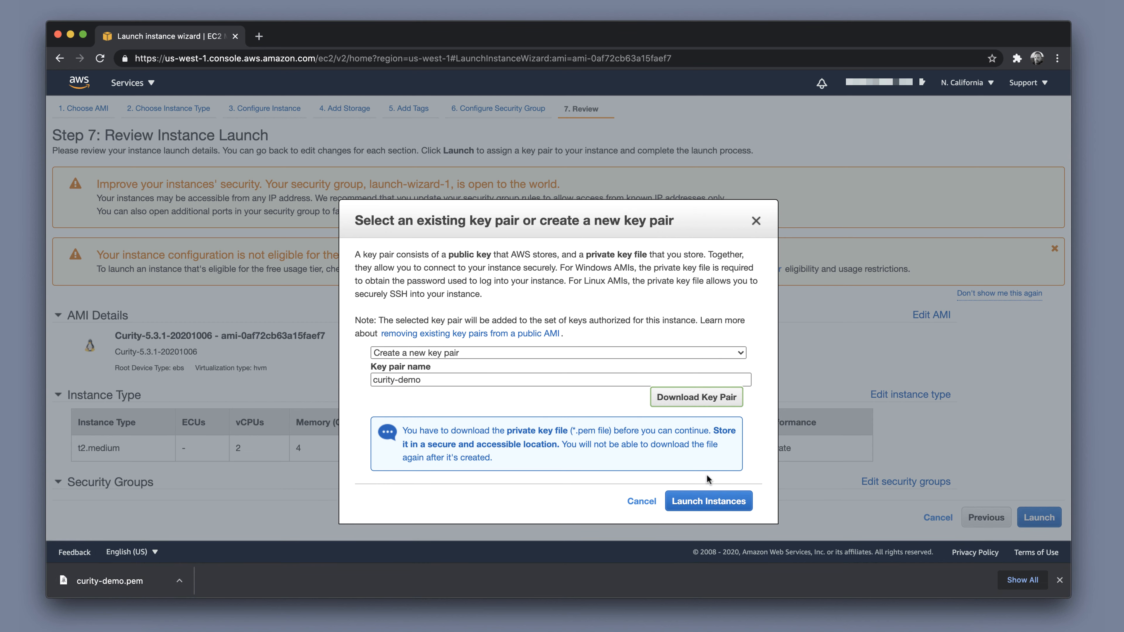
- Launch the instance and open the instances list, dismissing the download bar and the welcome banner
{"action": "left_click", "coordinate": [704, 505]}
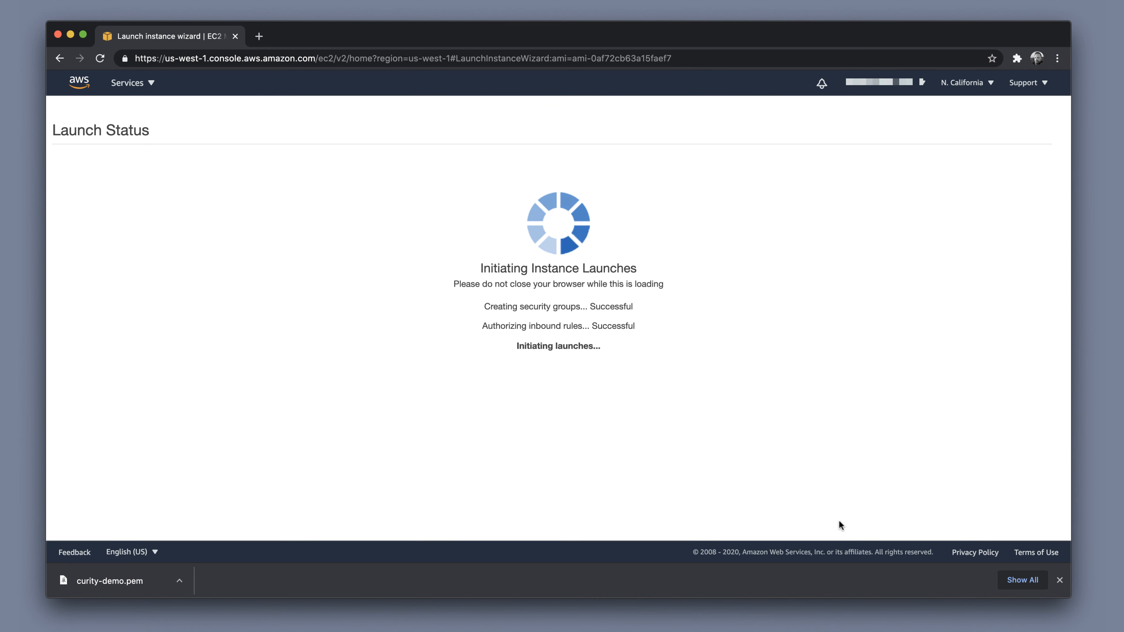
{"action": "left_click", "coordinate": [1059, 581]}
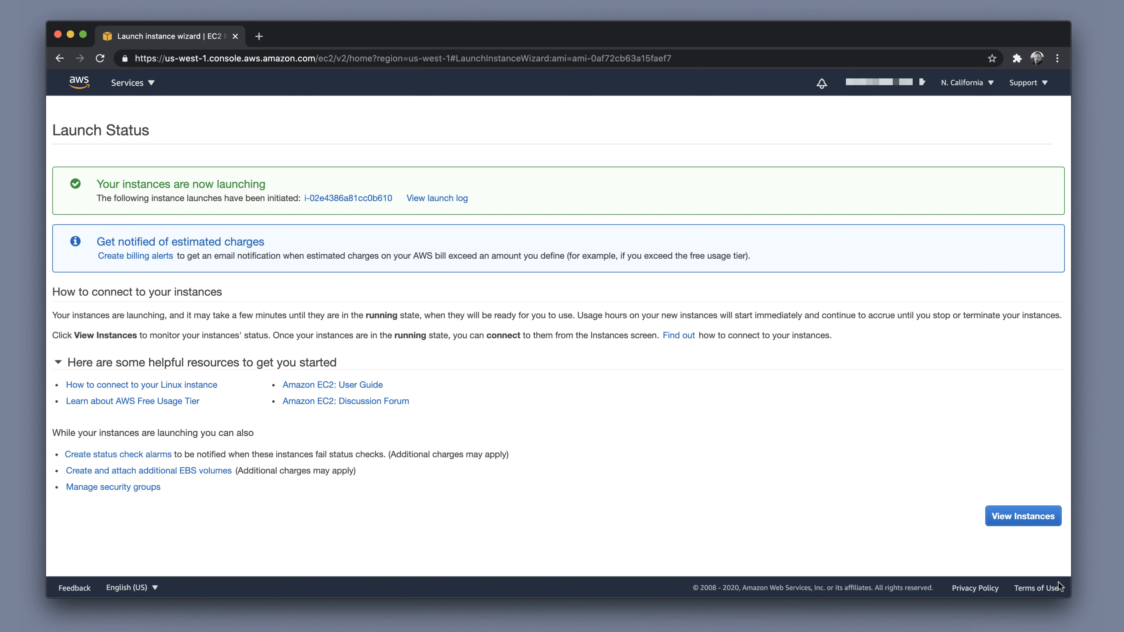
{"action": "left_click", "coordinate": [1023, 518]}
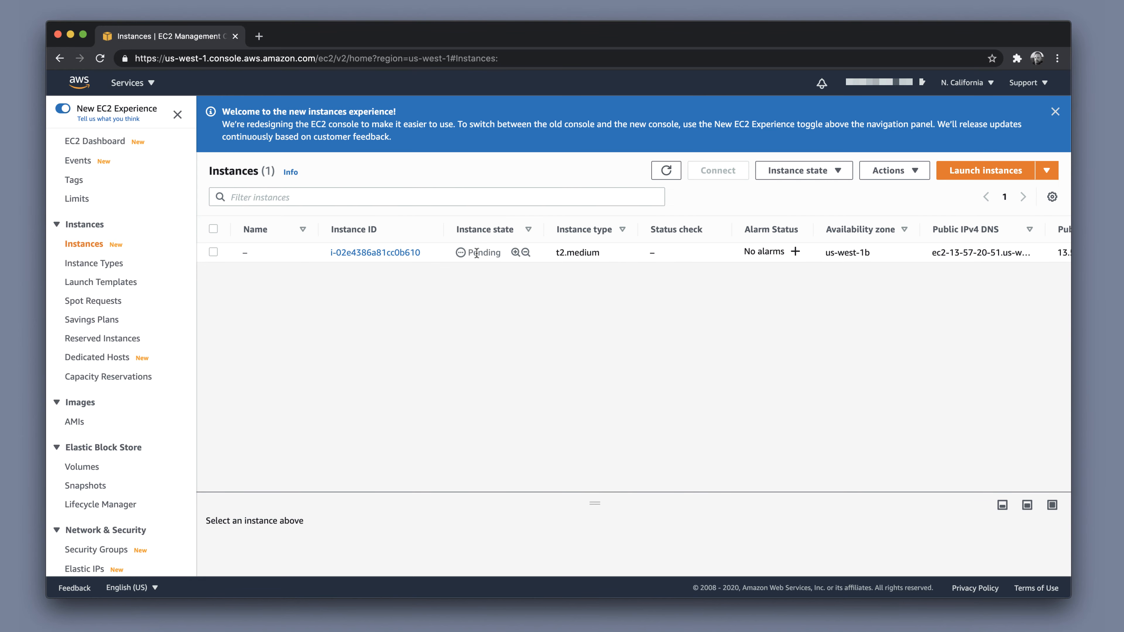
{"action": "left_click", "coordinate": [1055, 112]}
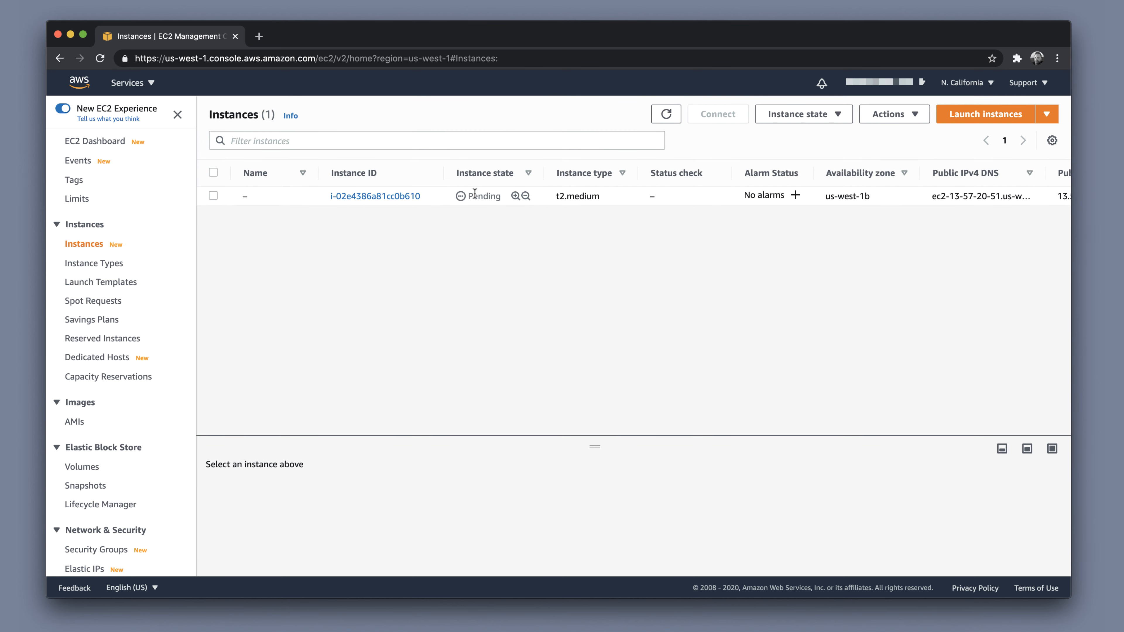
- Copy the new instance's public IPv4 DNS name and connect to it over SSH in the terminal as idsvr with curity-demo.pem
{"action": "left_click", "coordinate": [389, 198]}
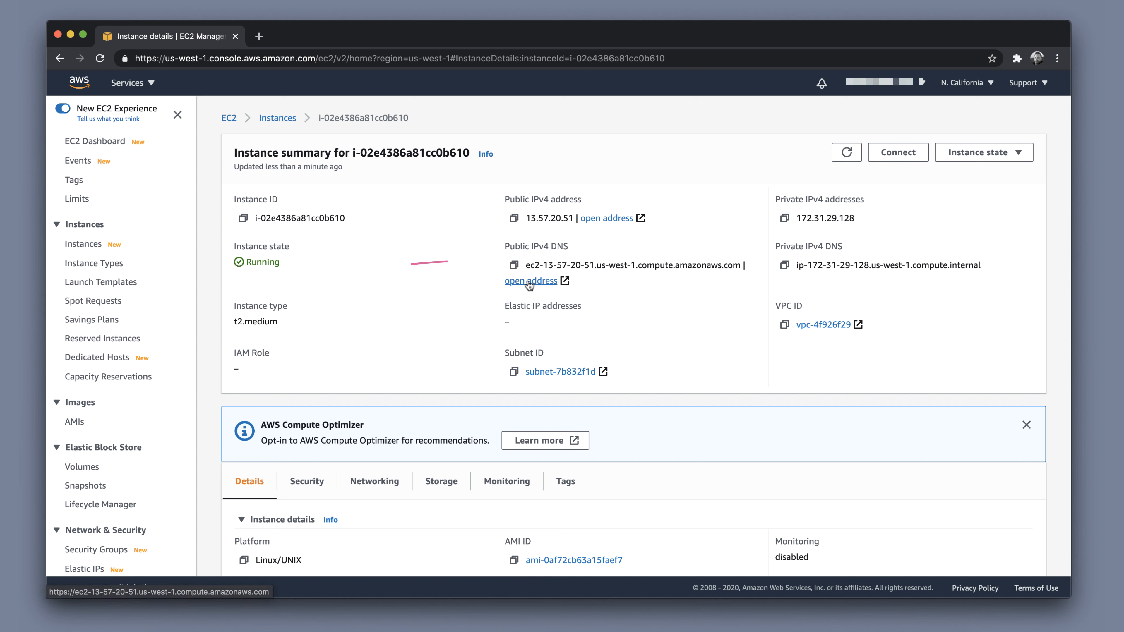
{"action": "left_click", "coordinate": [514, 266]}
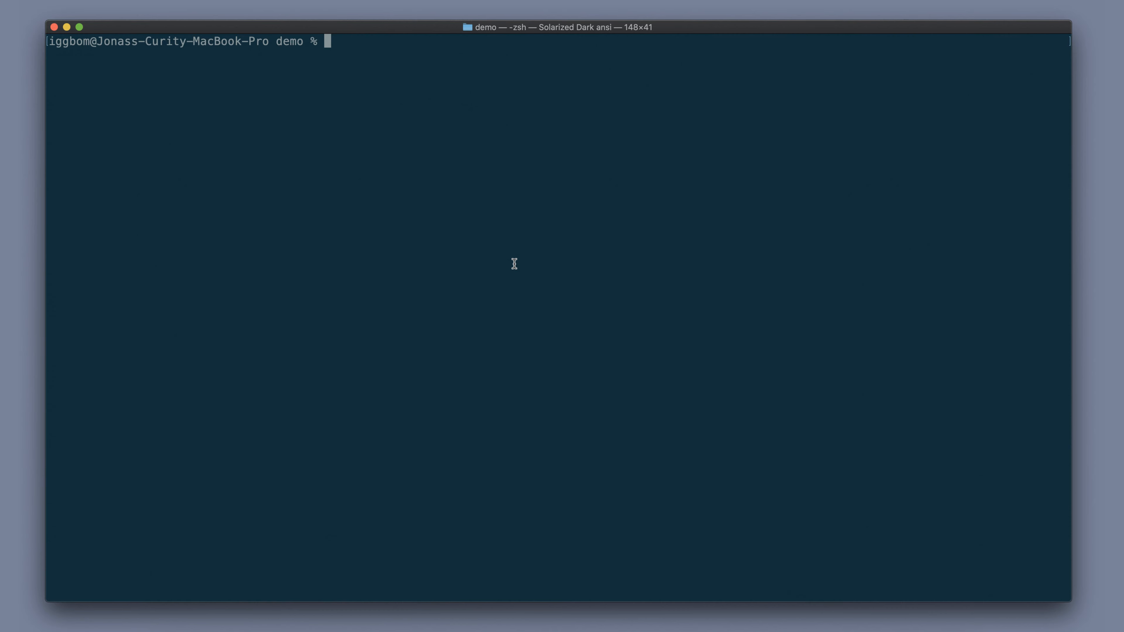
{"action": "type", "text": "ssh -i curity-demo.pem i"}
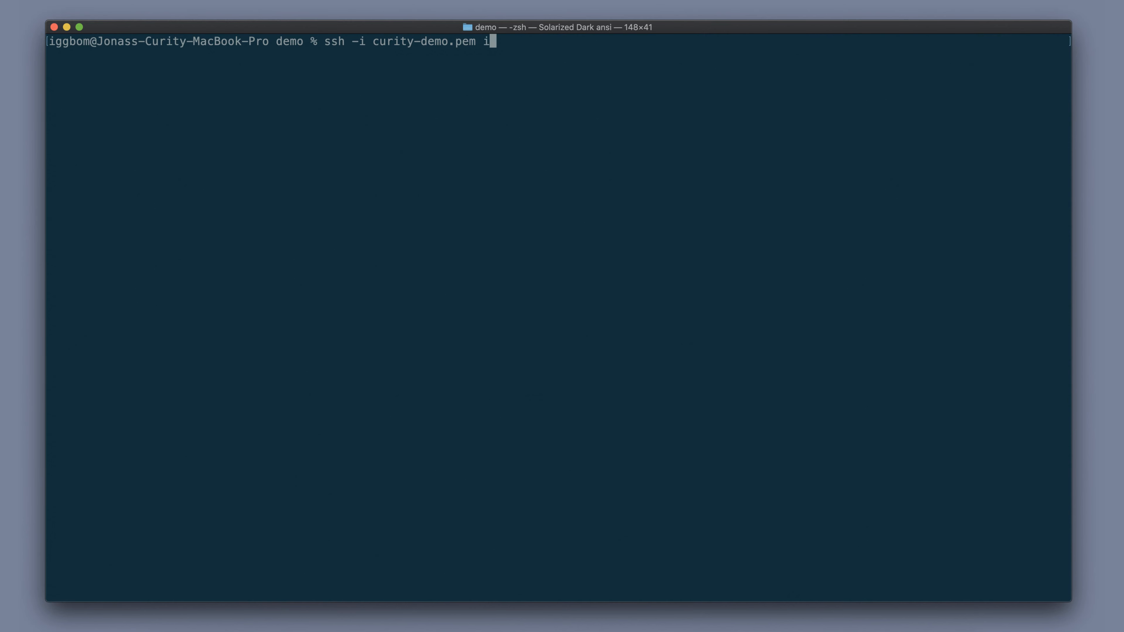
{"action": "type", "text": "dsvr@"}
{"action": "key", "text": "super+v"}
{"action": "key", "text": "Return"}
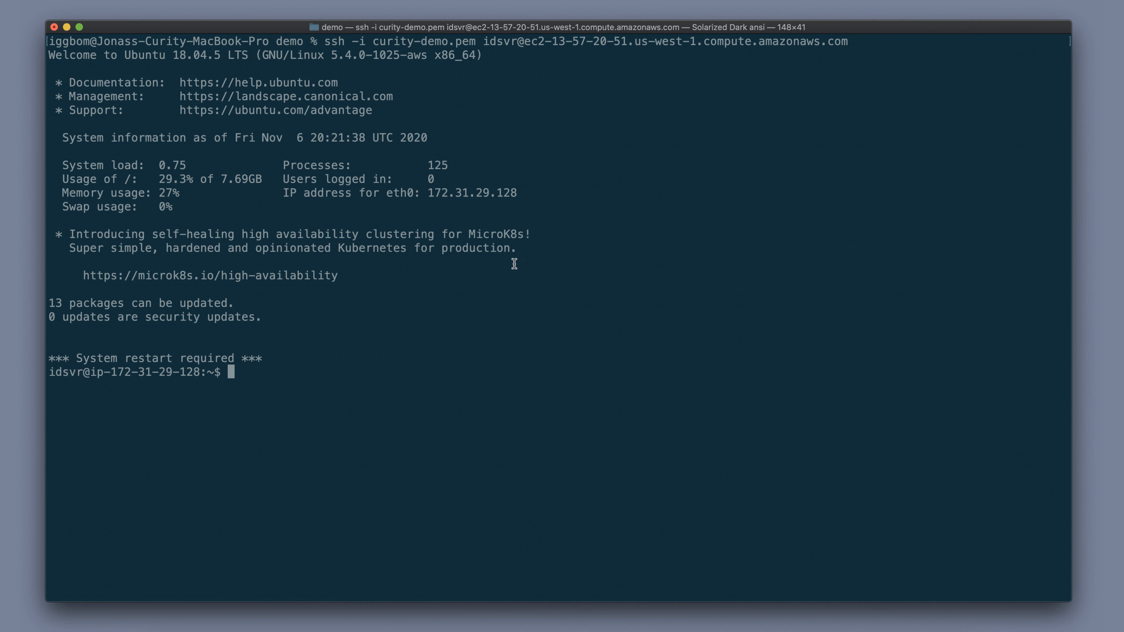
- Display the contents of the curity_admin_password file with cat and highlight the admin username and password lines
{"action": "type", "text": "cat"}
{"action": "key", "text": "Tab"}
{"action": "key", "text": "Tab"}
{"action": "type", "text": "c"}
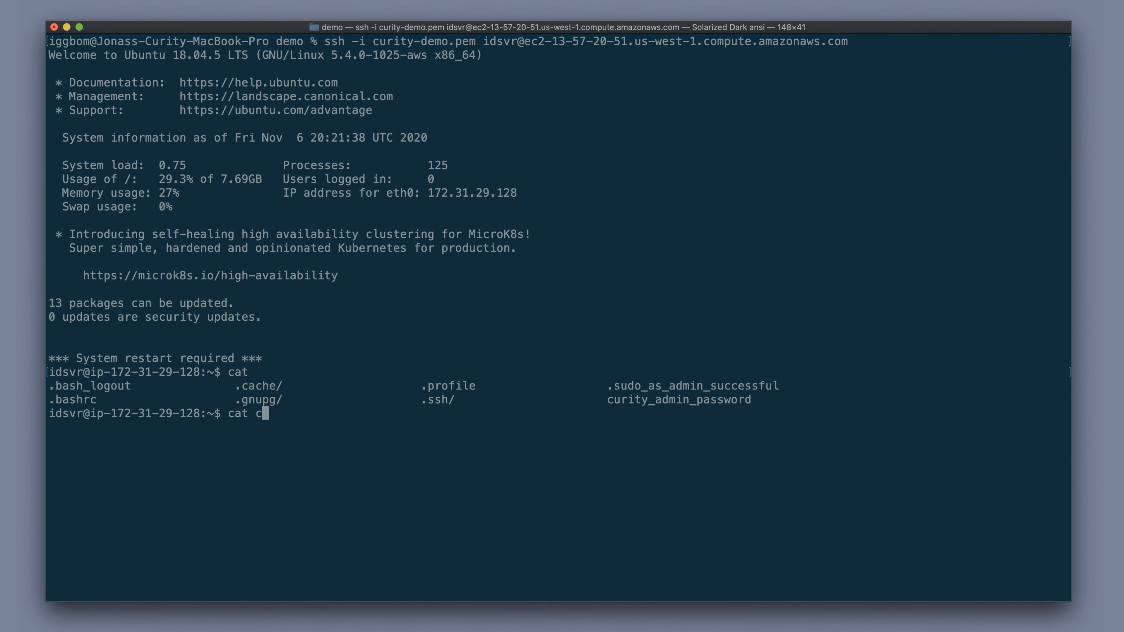
{"action": "key", "text": "Tab"}
{"action": "key", "text": "Return"}
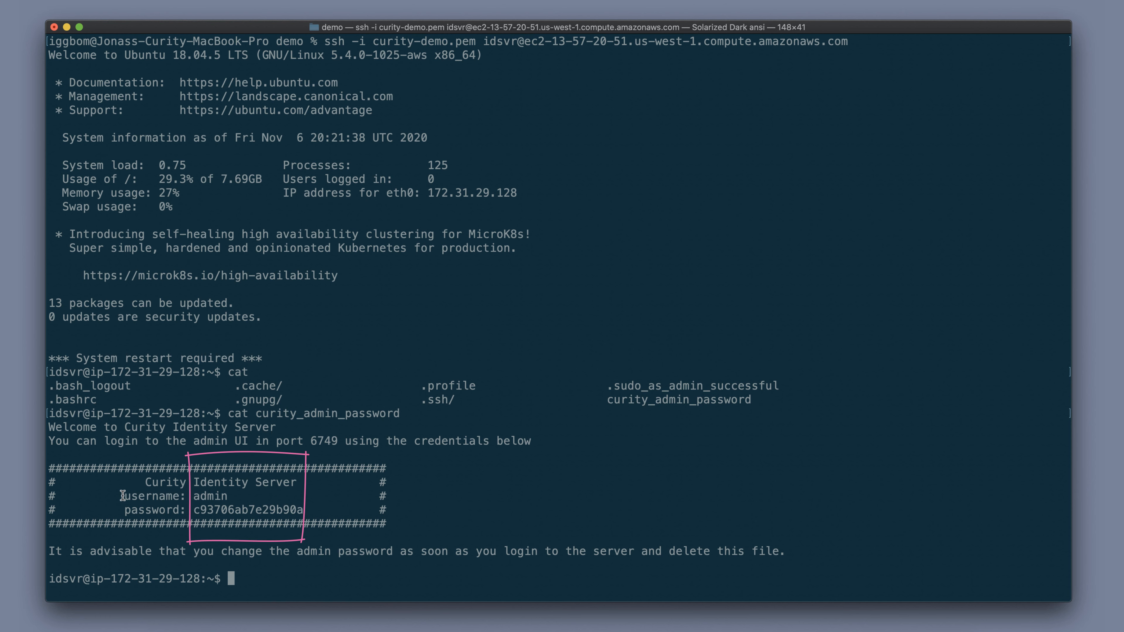
{"action": "left_click_drag", "start_coordinate": [123, 496], "coordinate": [310, 510]}
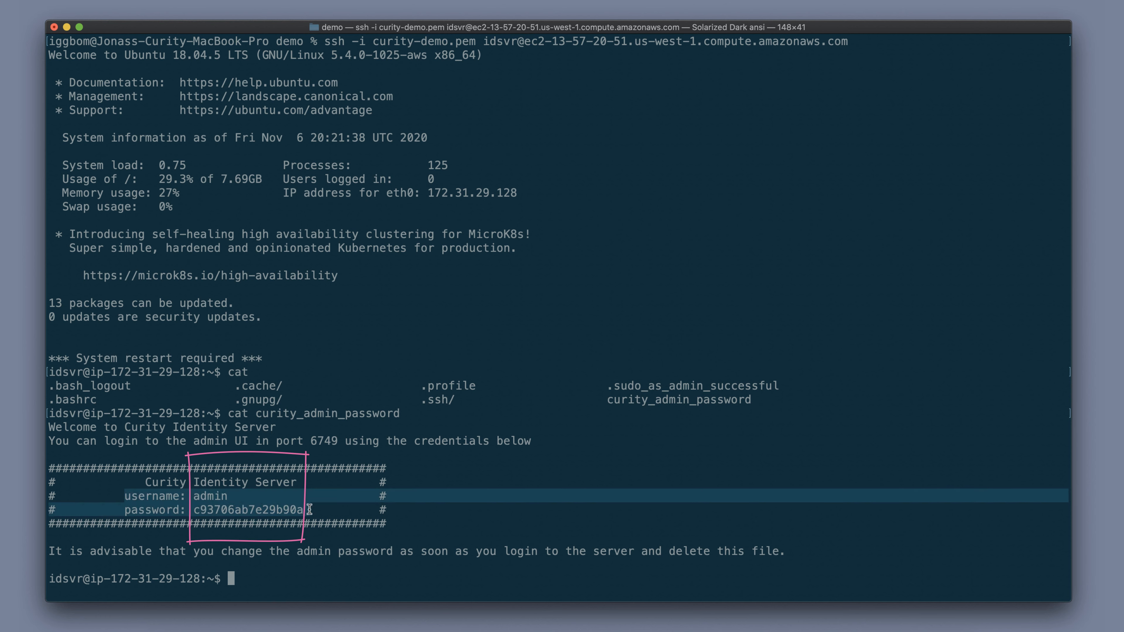
{"action": "left_click", "coordinate": [309, 510]}
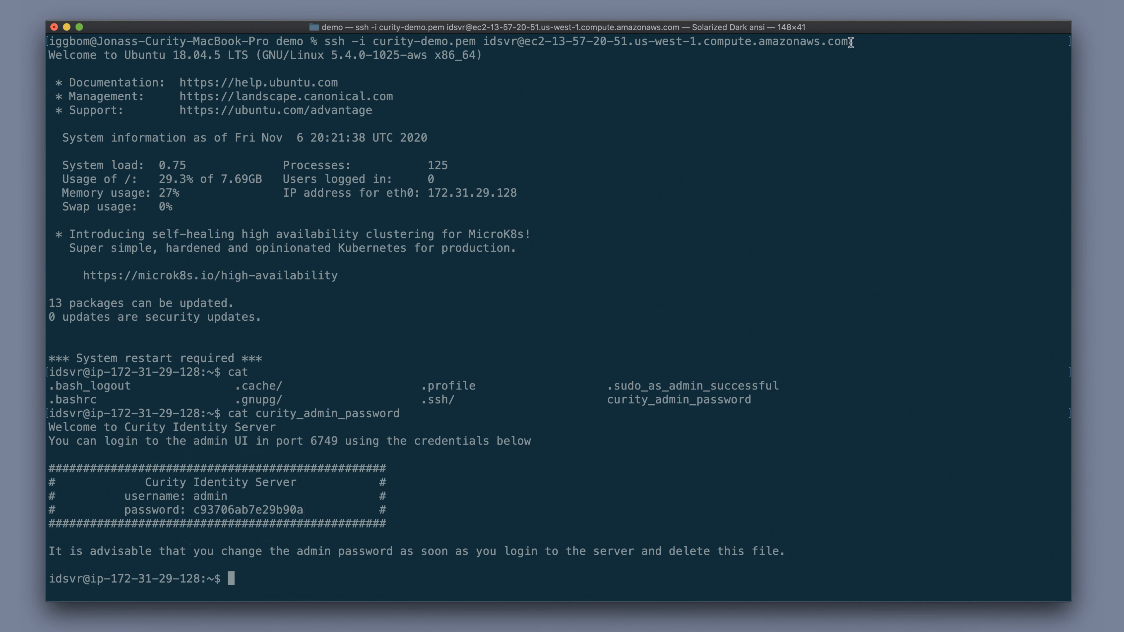
{"action": "left_click_drag", "start_coordinate": [847, 42], "coordinate": [527, 39]}
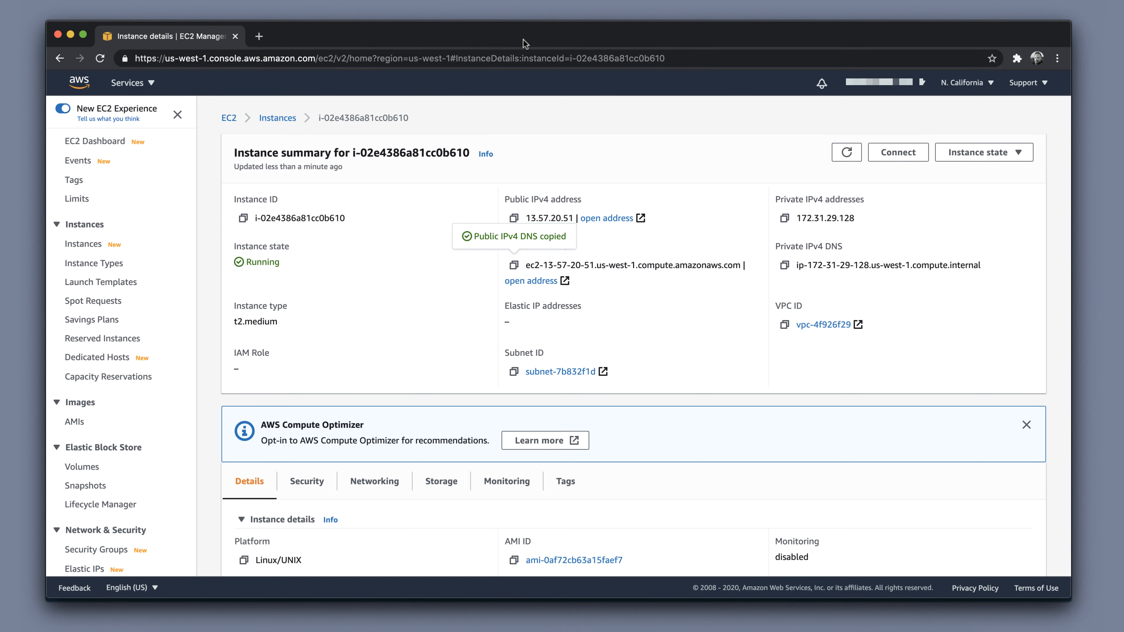
{"action": "type", "text": "https://ec2-13-57-20-51.us-west-1.compute.amazonaws.com"}
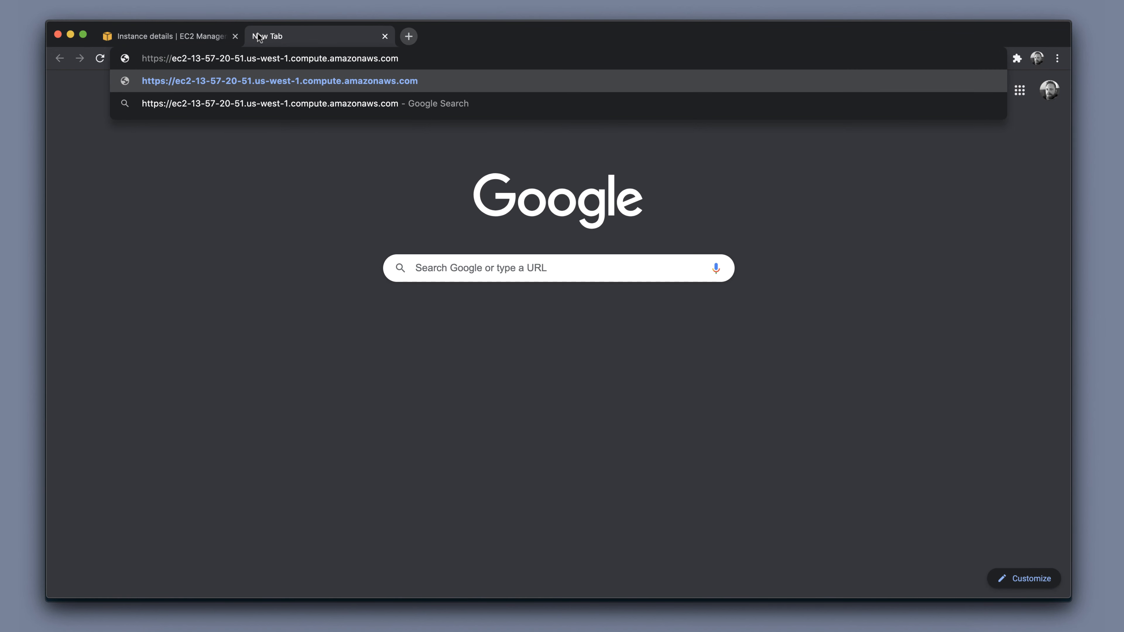
{"action": "type", "text": ":6749/"}
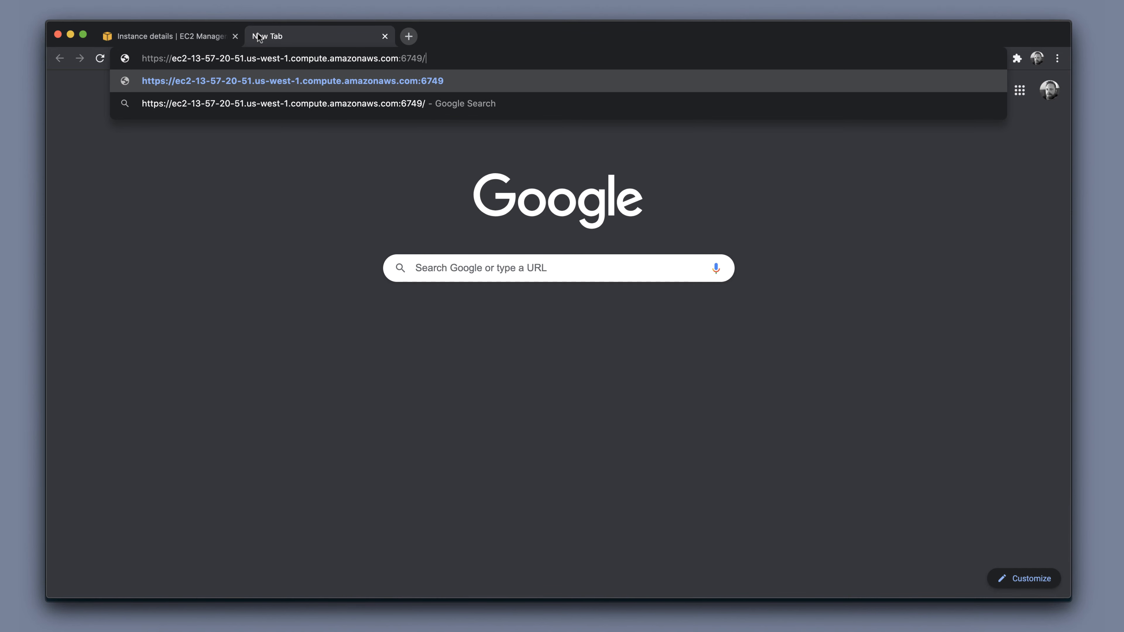
{"action": "type", "text": "admin"}
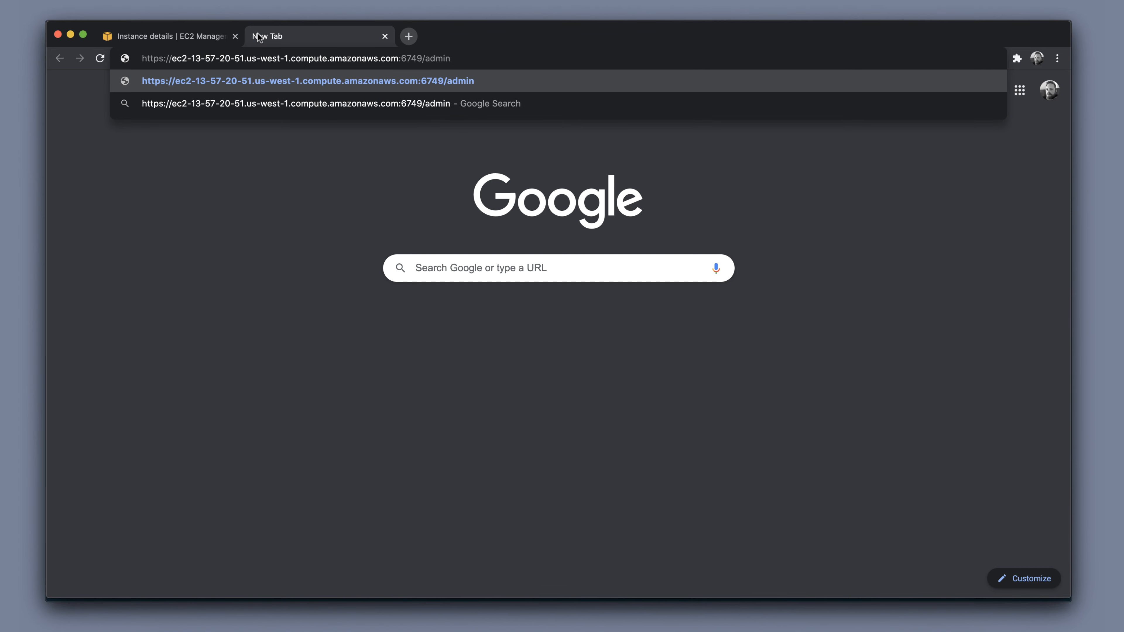
{"action": "key", "text": "Return"}
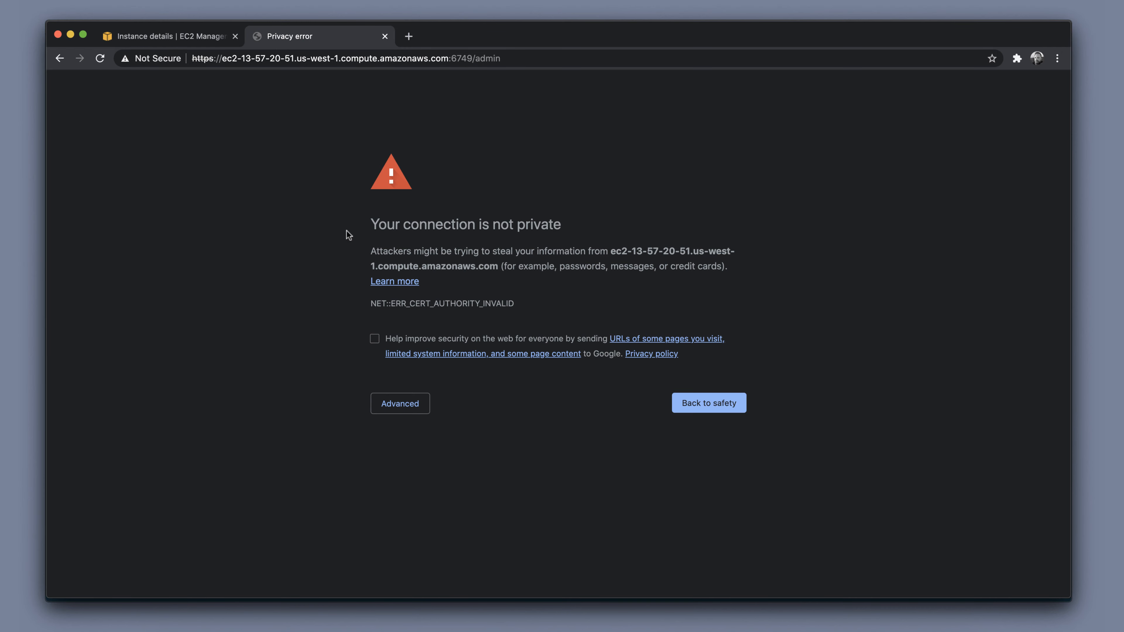
{"action": "left_click", "coordinate": [410, 403]}
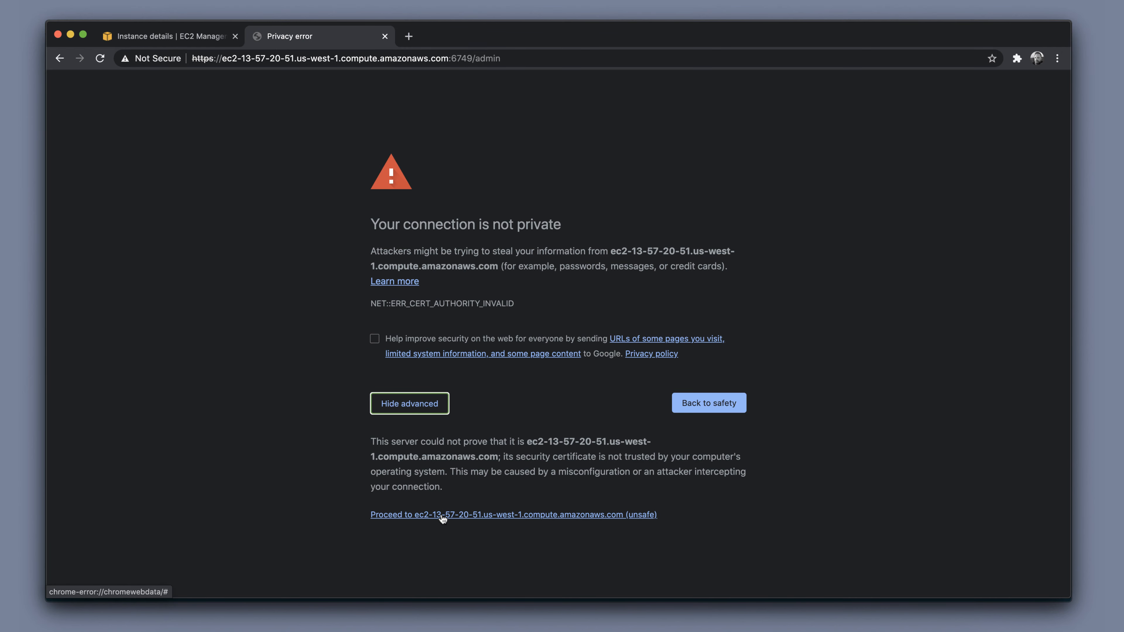
{"action": "left_click", "coordinate": [442, 515]}
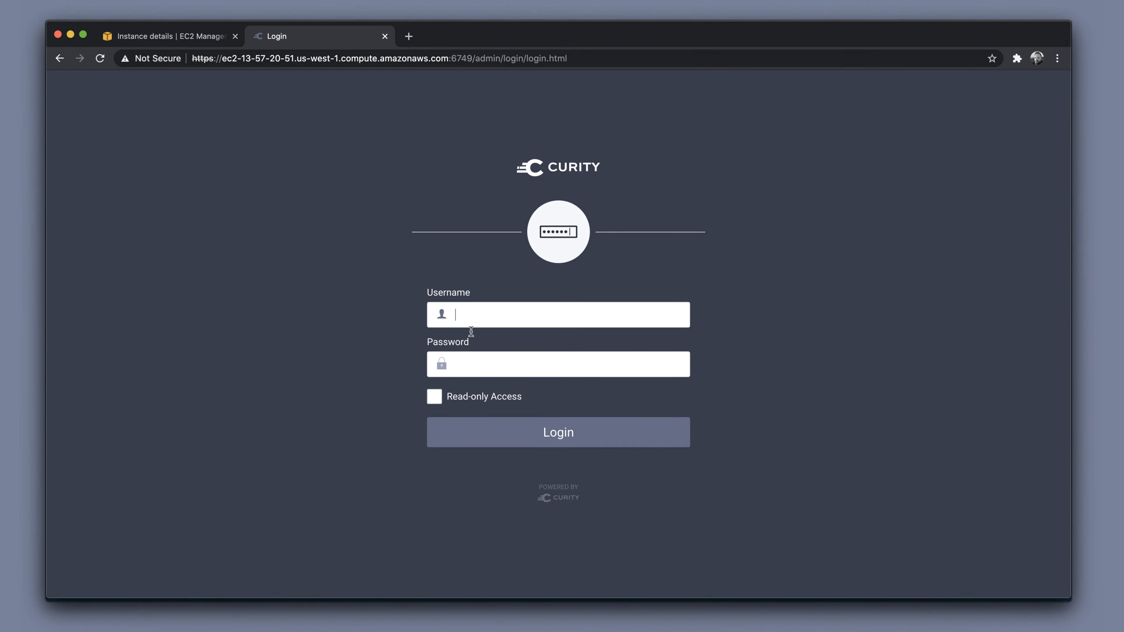